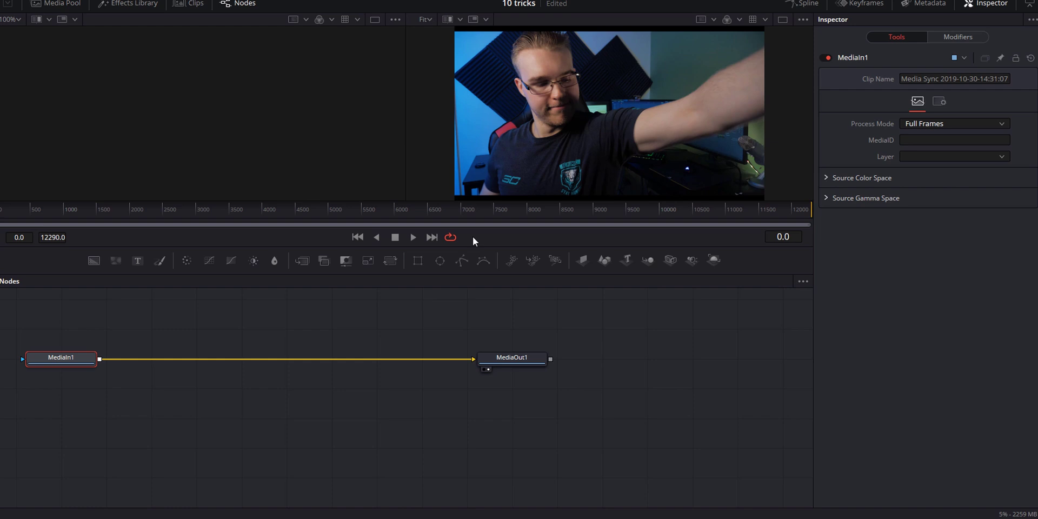
# Turn off High Quality and Motion Blur in Fusion's playback options.
pyautogui.rightClick(479, 237)
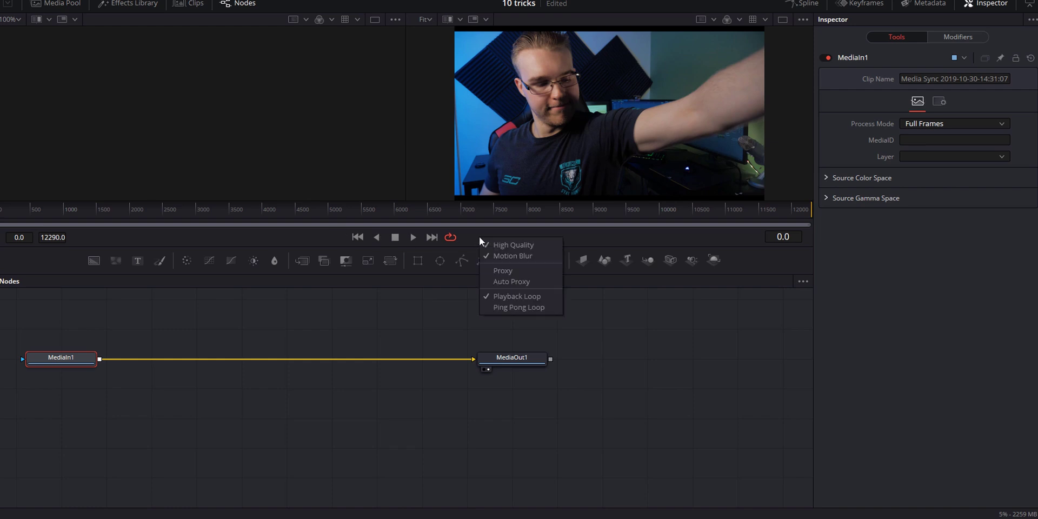
pyautogui.click(537, 245)
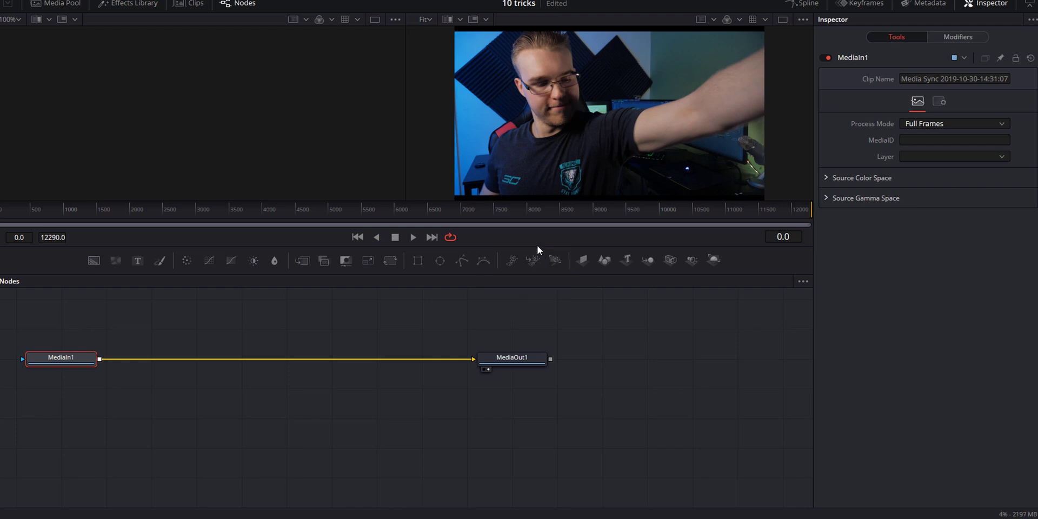
pyautogui.rightClick(517, 237)
pyautogui.click(548, 254)
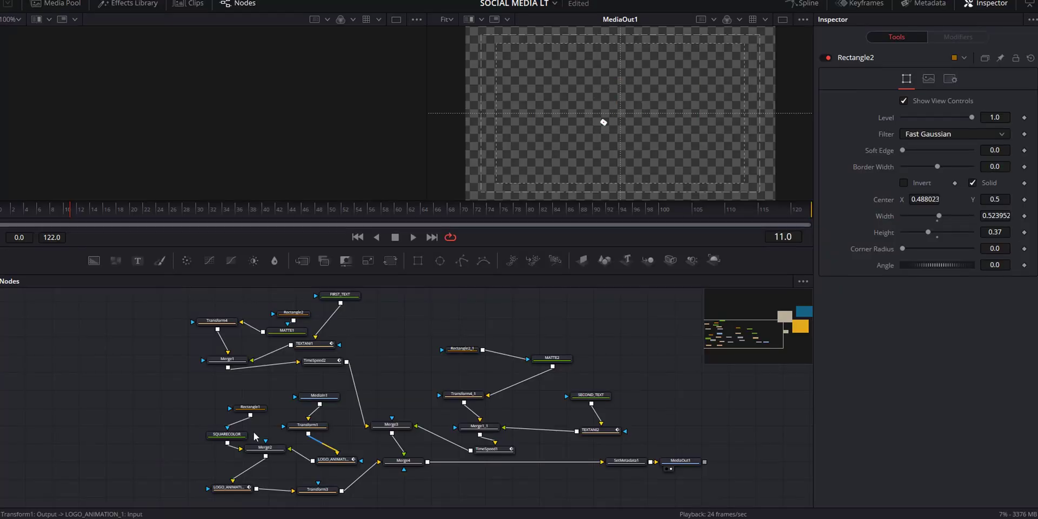
# Switch the node graph to orthogonal pipes and auto-arrange the nodes.
pyautogui.rightClick(395, 336)
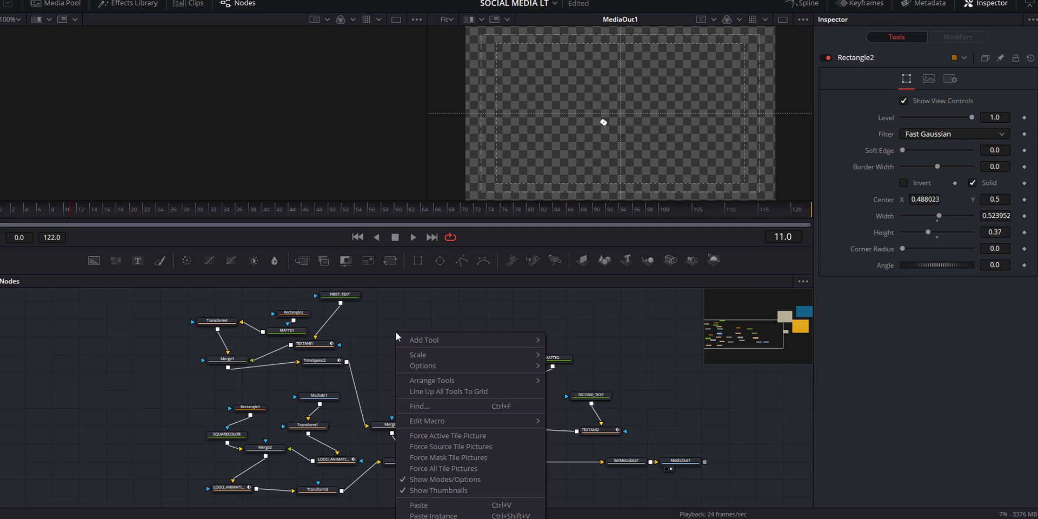
pyautogui.moveTo(423, 365)
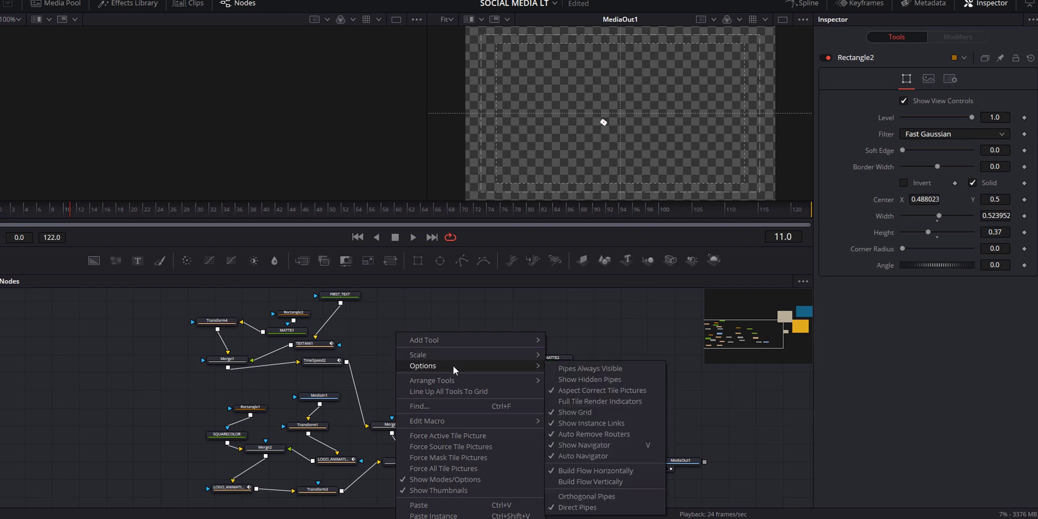
pyautogui.click(594, 498)
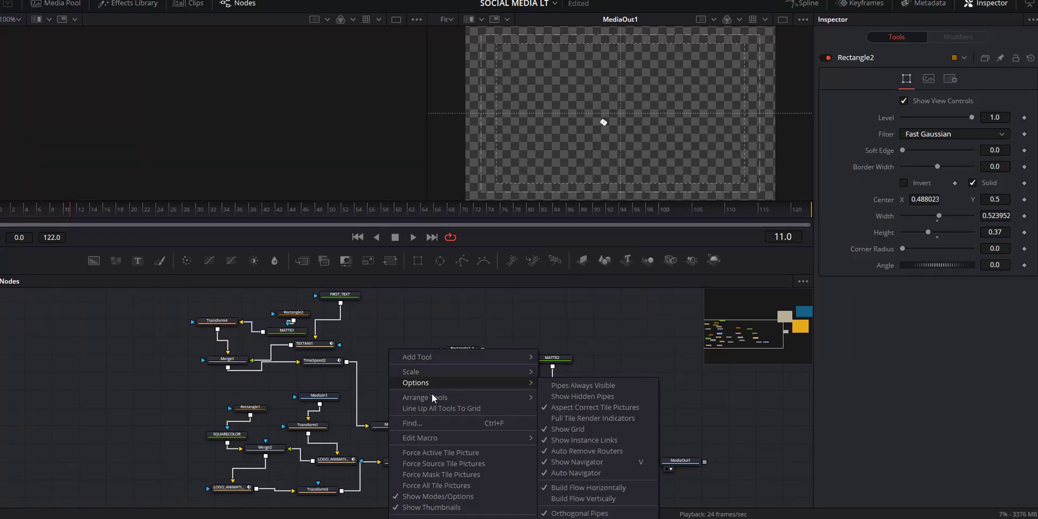
pyautogui.moveTo(424, 398)
pyautogui.click(563, 405)
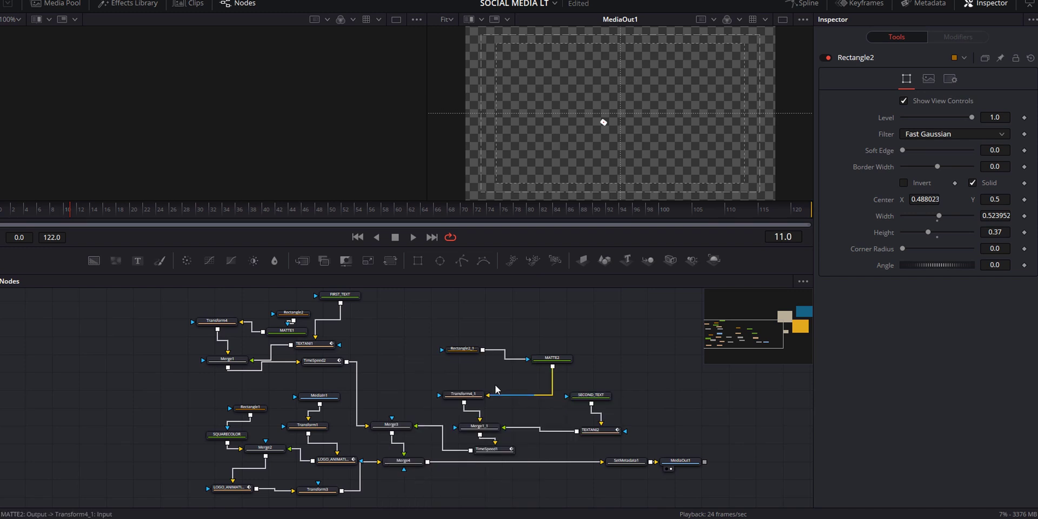
# Nudge Rectangle2_1 into place and inspect the MATTE2, SECOND_TEXT and SetMetadata1 nodes.
pyautogui.moveTo(463, 349); pyautogui.dragTo(459, 355)
pyautogui.click(551, 357)
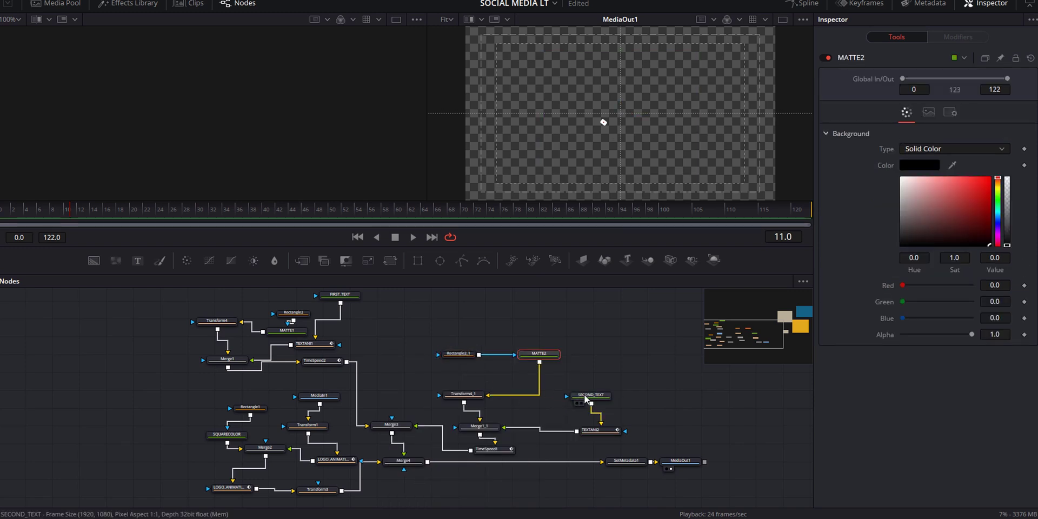
pyautogui.click(580, 393)
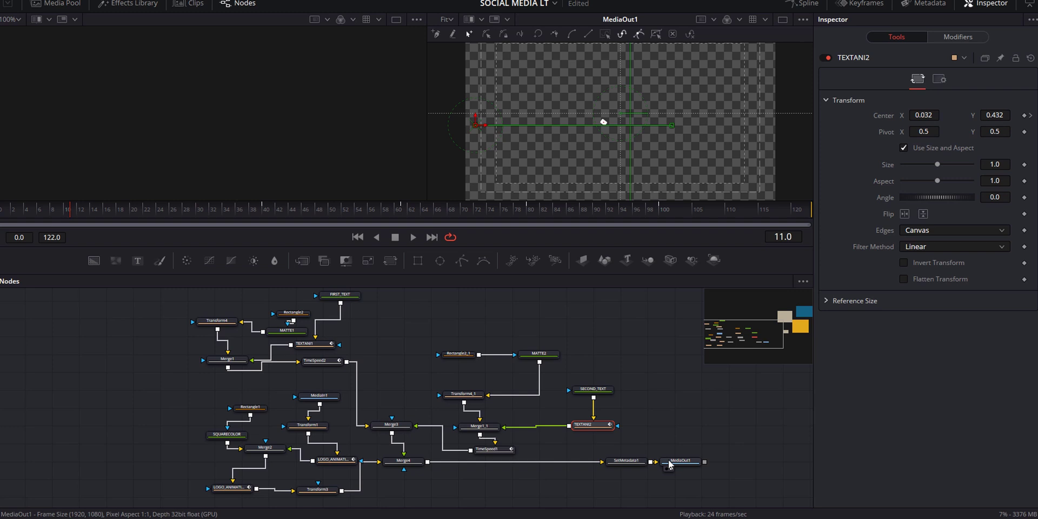
pyautogui.click(606, 462)
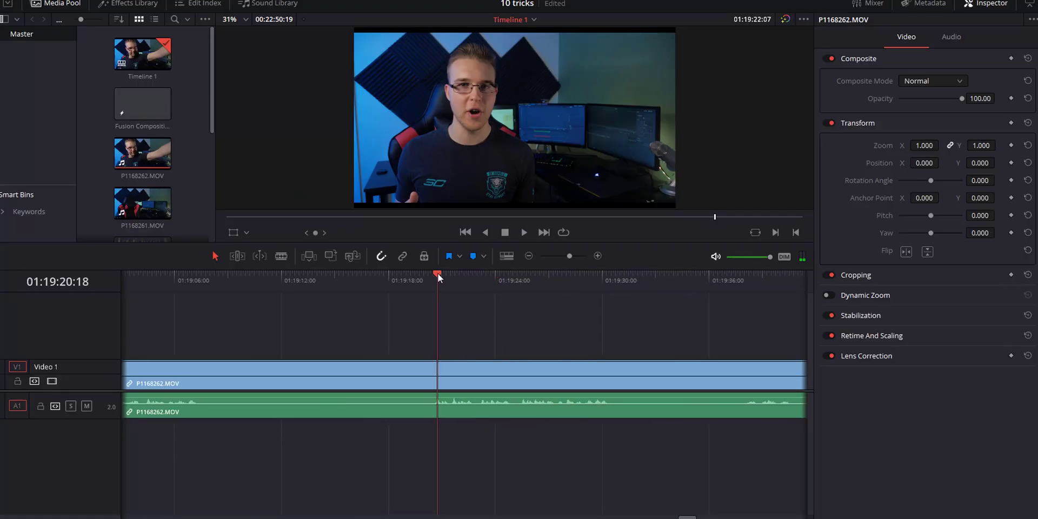
# Step back a few frames in P1168262.MOV and open it on the Fusion page.
pyautogui.moveTo(437, 274); pyautogui.dragTo(434, 274)
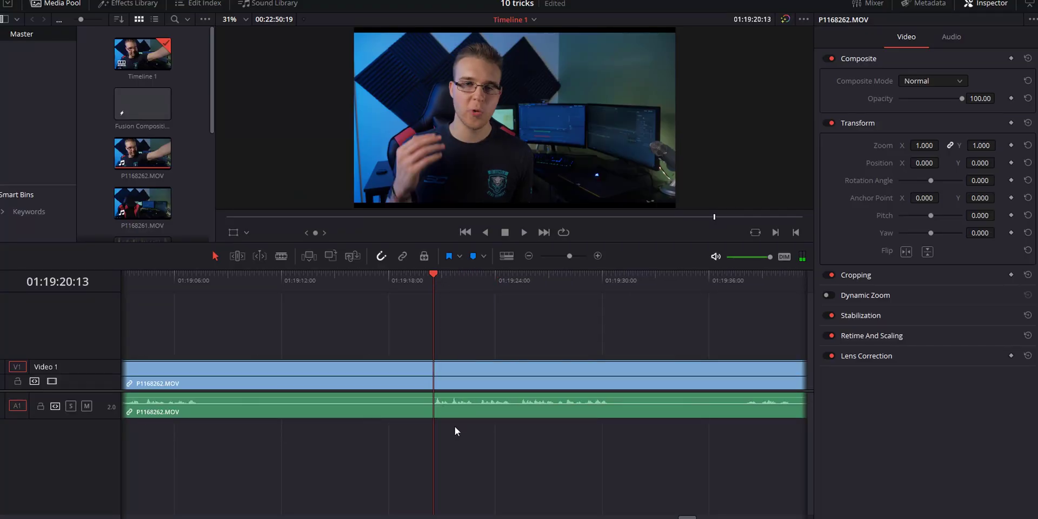
pyautogui.hotkey('shift', '5')
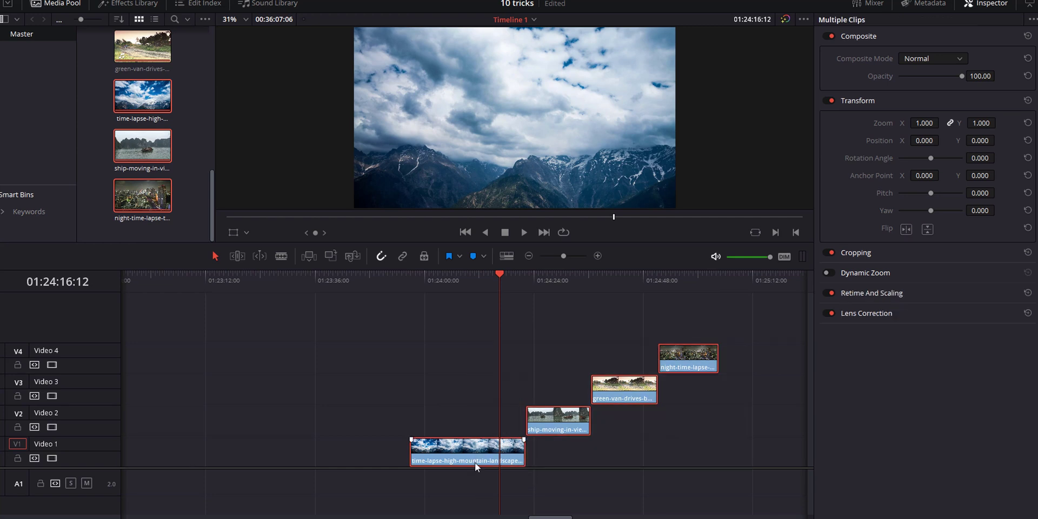
# Bring up the context menu for the four selected clips to make a new Fusion clip.
pyautogui.rightClick(477, 459)
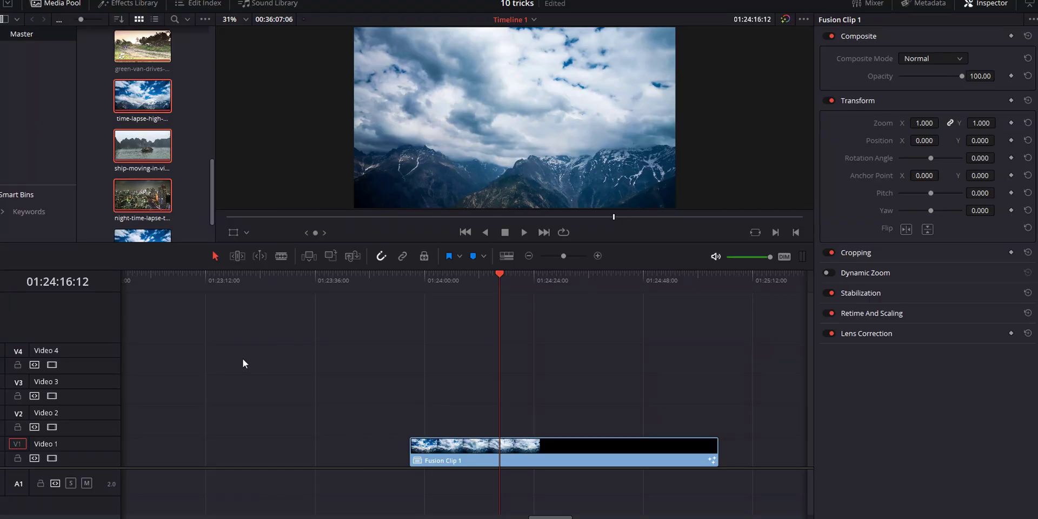
# Open Fusion Clip 1 in Fusion and inspect its MediaIn1 node.
pyautogui.hotkey('shift', '5')
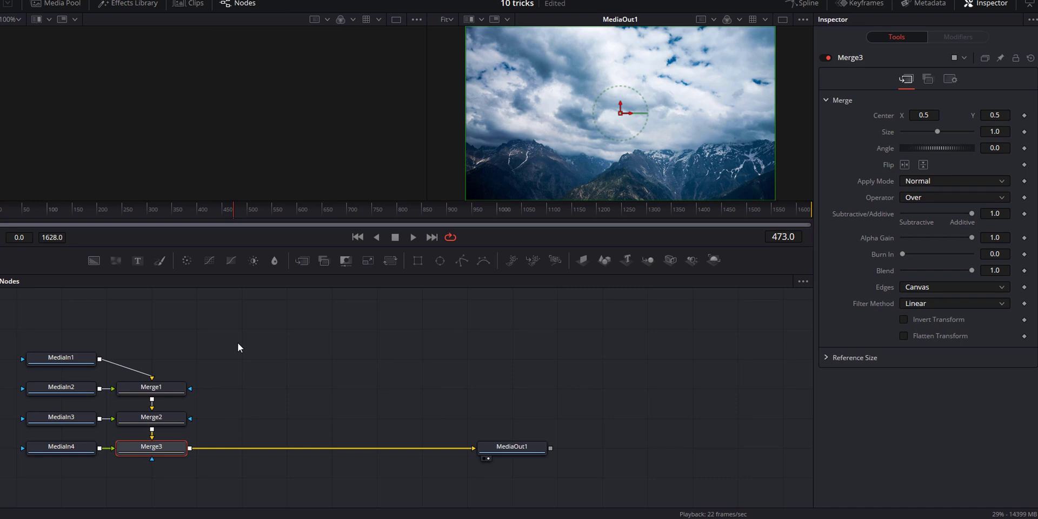
pyautogui.click(70, 362)
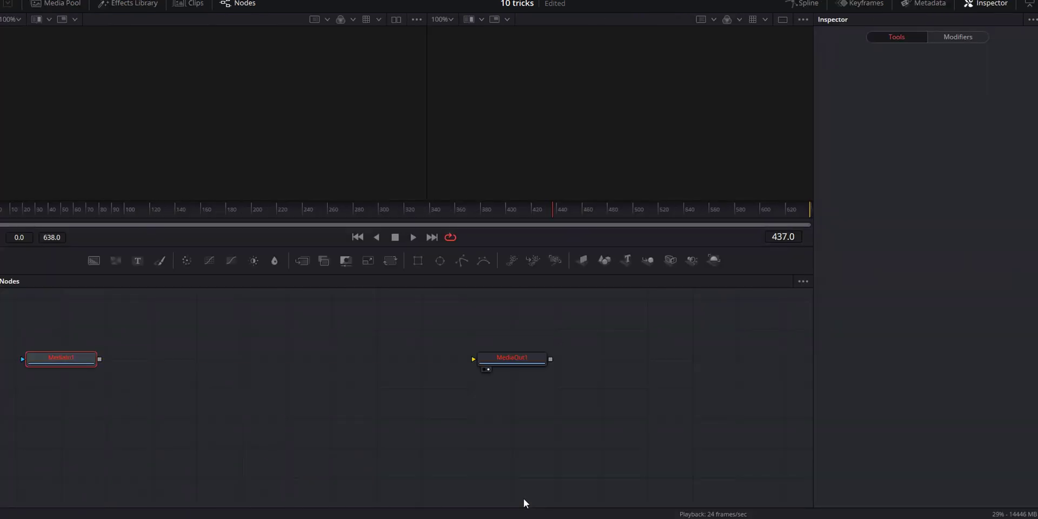
# Scrub near the clip start, add a Color Corrector from a 'color' search, and tint the footage orange.
pyautogui.moveTo(70, 215); pyautogui.dragTo(417, 222)
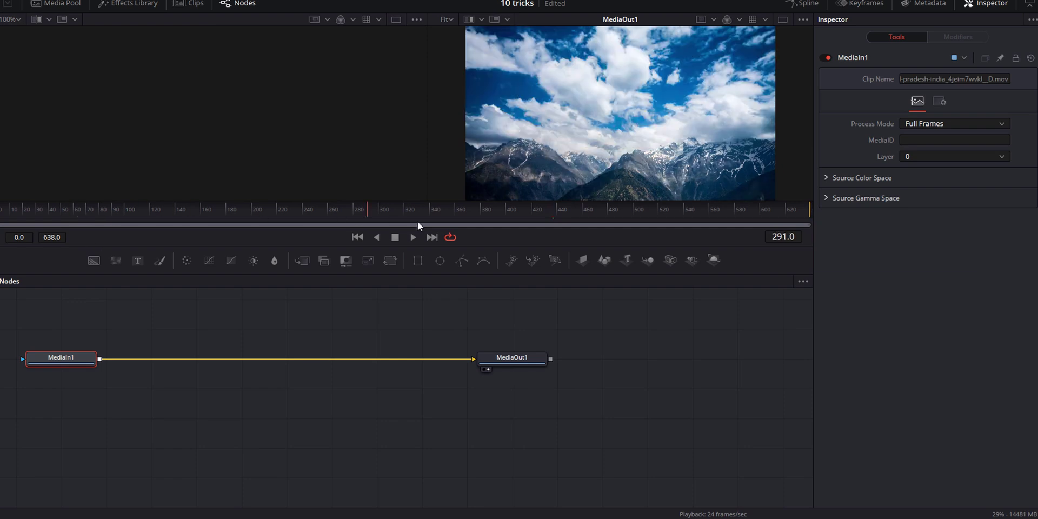
pyautogui.moveTo(718, 233); pyautogui.dragTo(60, 224)
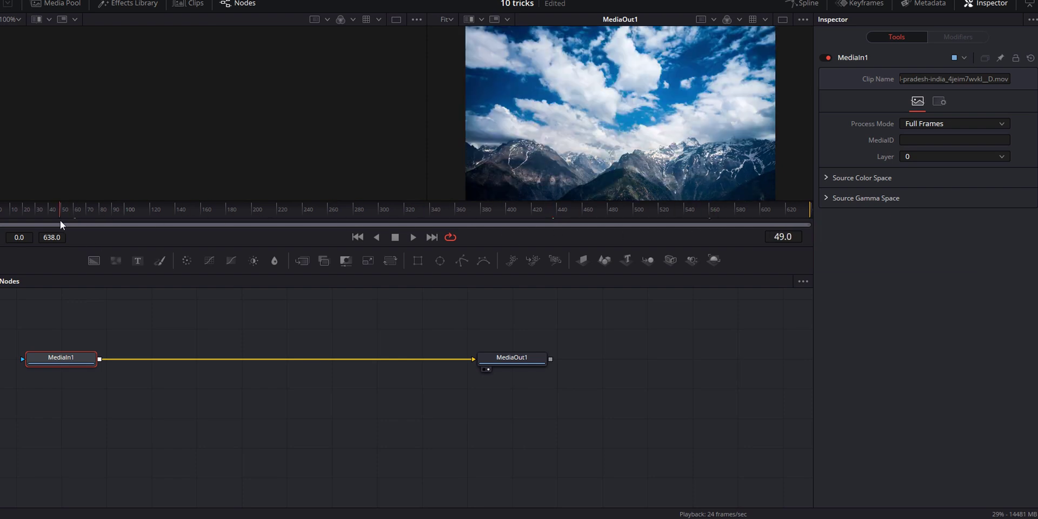
pyautogui.hotkey('shift', 'space')
pyautogui.write('color')
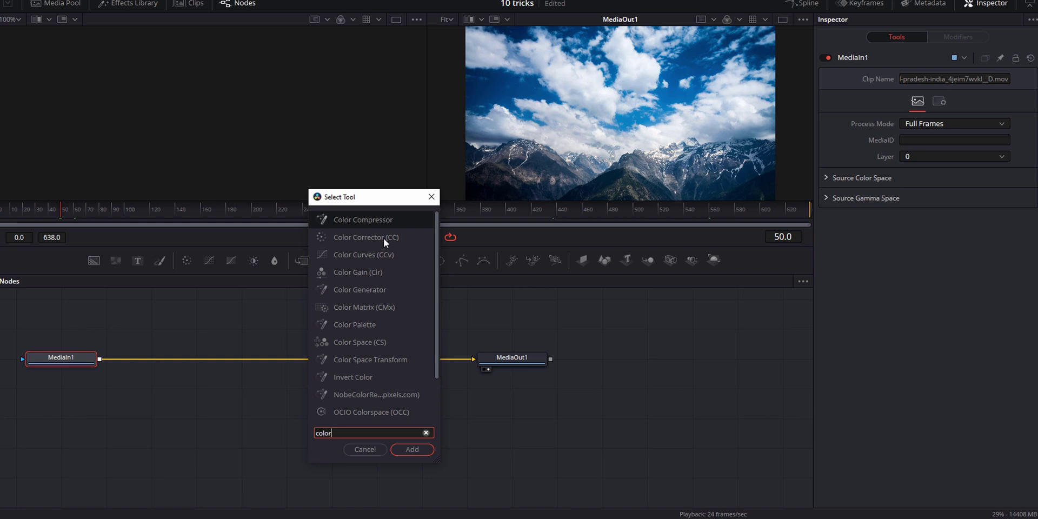
pyautogui.click(405, 449)
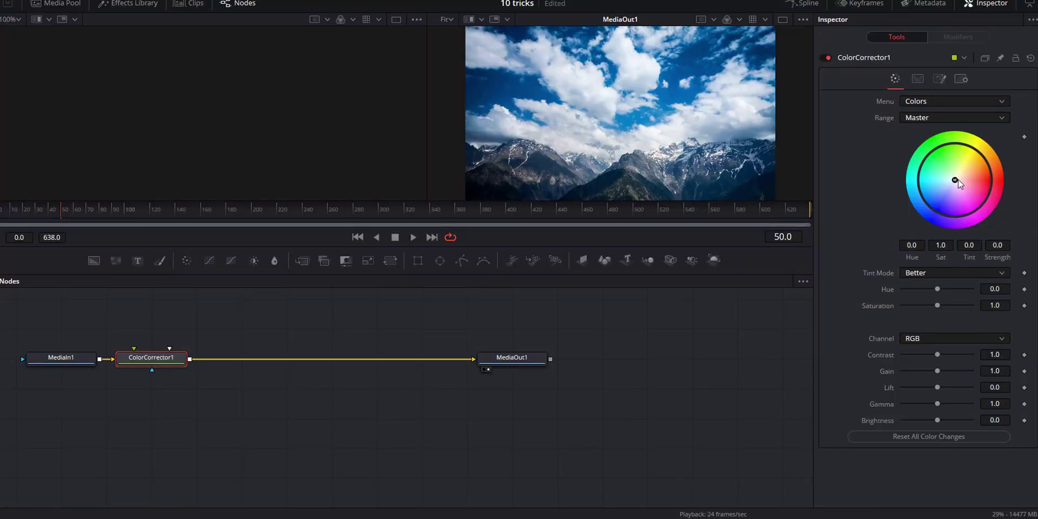
pyautogui.moveTo(955, 180); pyautogui.dragTo(997, 150)
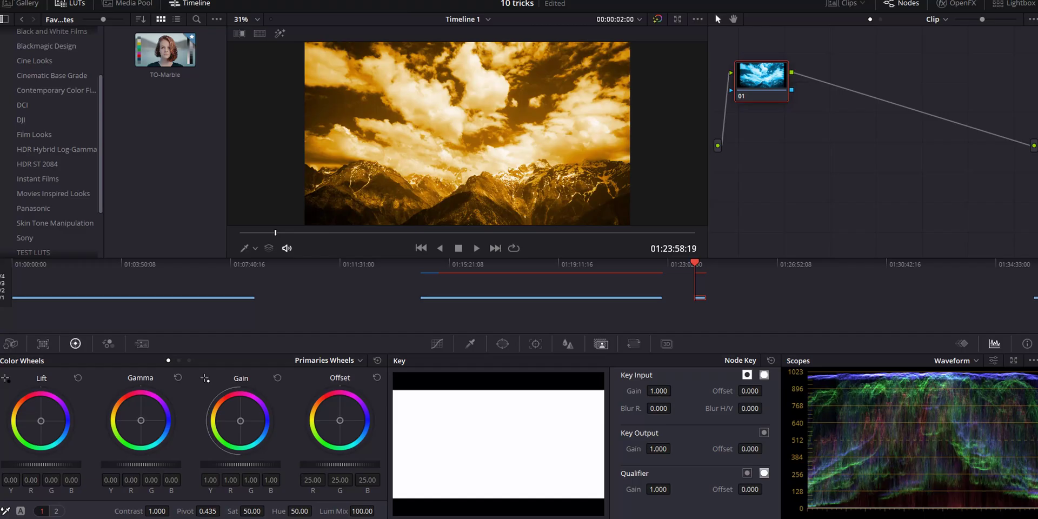
# Push the Offset wheel toward green, then play the clip on the Edit timeline.
pyautogui.moveTo(340, 431); pyautogui.dragTo(314, 438)
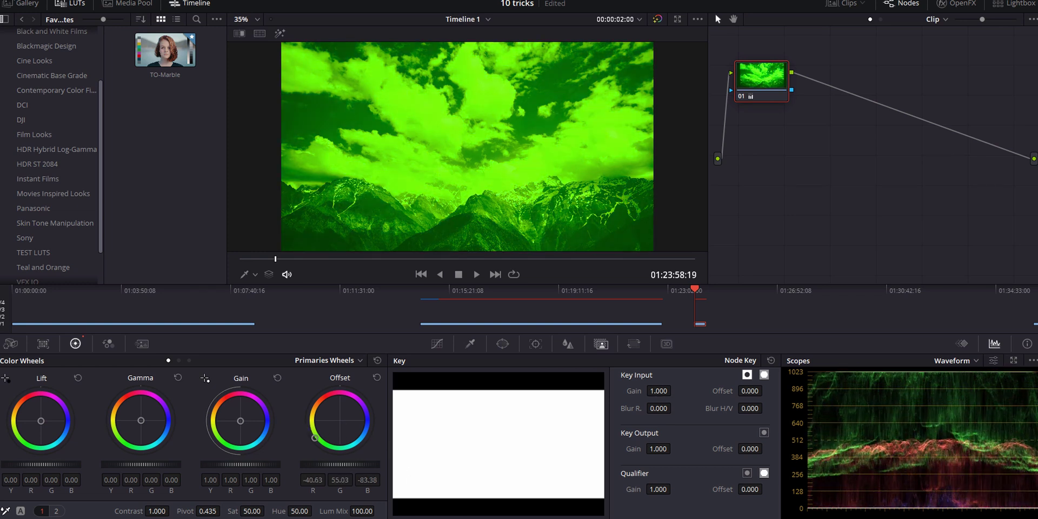
pyautogui.click(457, 515)
pyautogui.press('space')
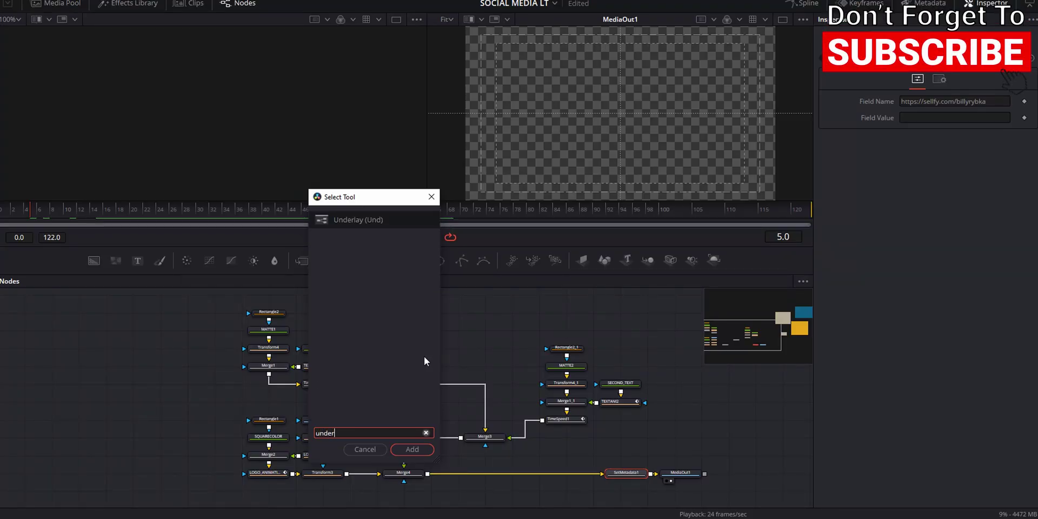
# Add an Underlay node around the FIRST_TEXT group, then select its tools and TEXTANI1.
pyautogui.click(367, 219)
pyautogui.click(404, 453)
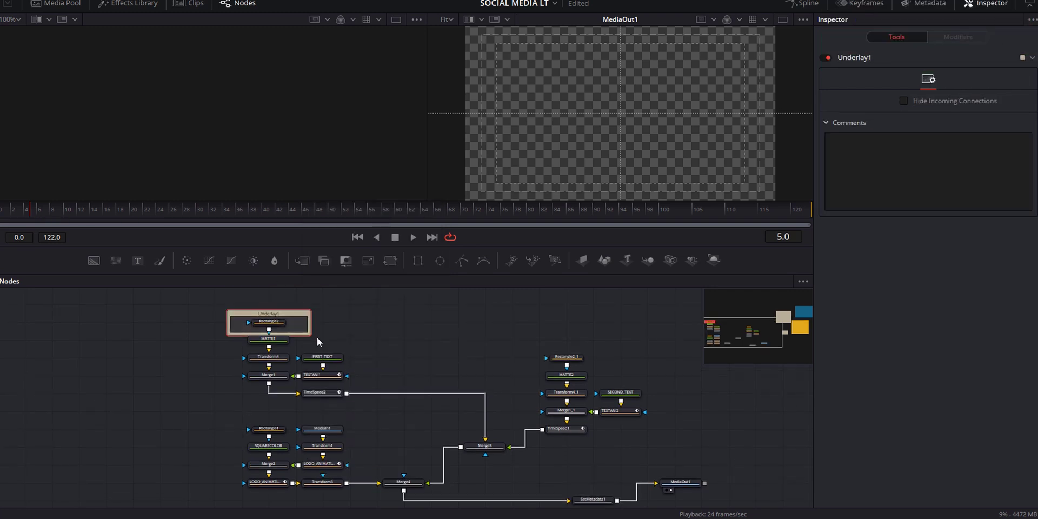
pyautogui.moveTo(313, 335); pyautogui.dragTo(359, 367)
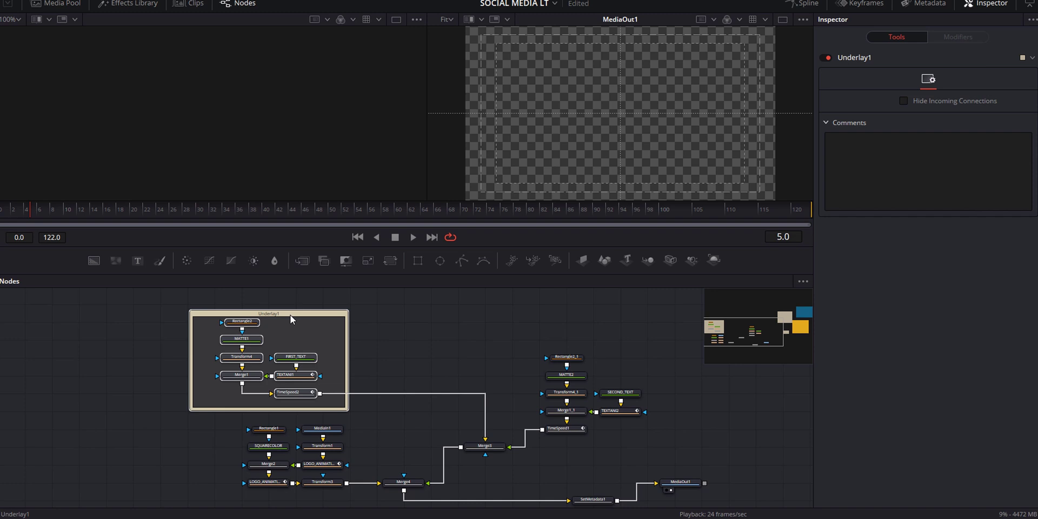
pyautogui.click(325, 319)
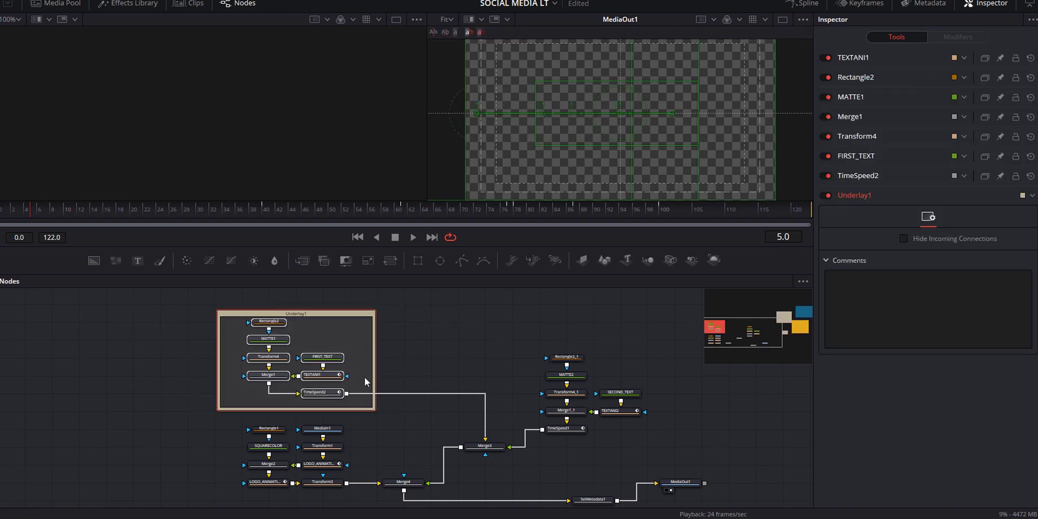
pyautogui.click(428, 378)
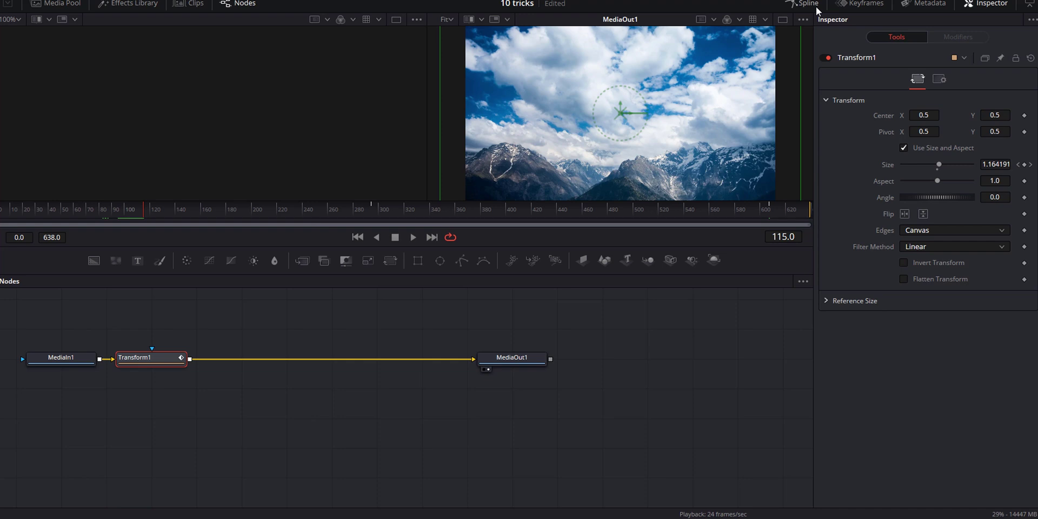
# Fit the Size curve, smooth all its keyframes with Shift+S, and reshape the peak's ease.
pyautogui.click(761, 281)
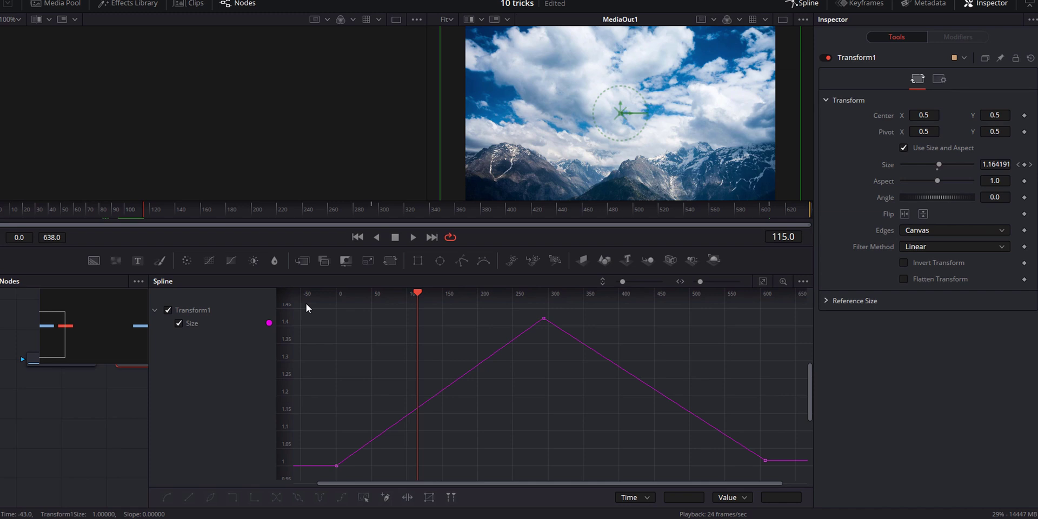
pyautogui.moveTo(306, 303); pyautogui.dragTo(687, 482)
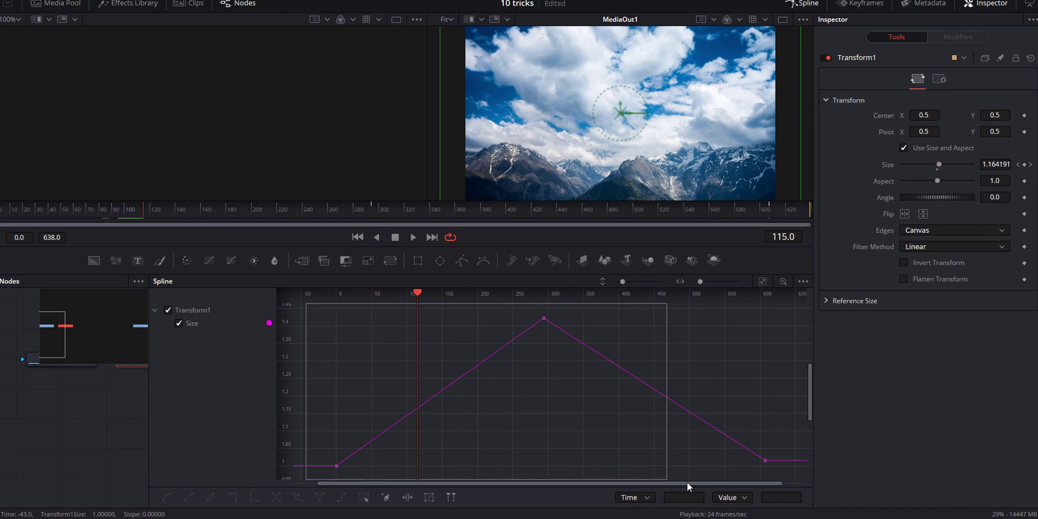
pyautogui.moveTo(776, 489); pyautogui.dragTo(777, 485)
pyautogui.hotkey('shift', 's')
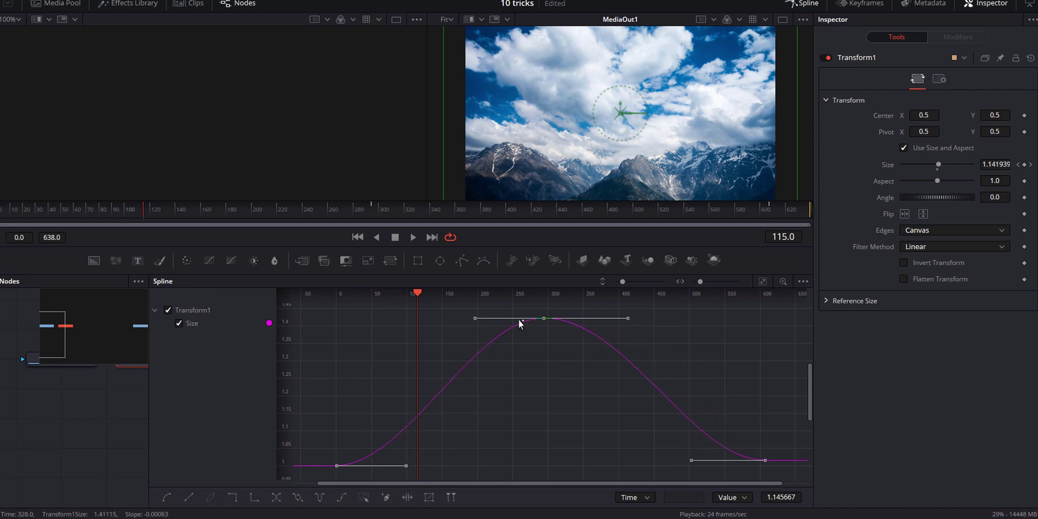
pyautogui.moveTo(476, 319); pyautogui.dragTo(319, 325)
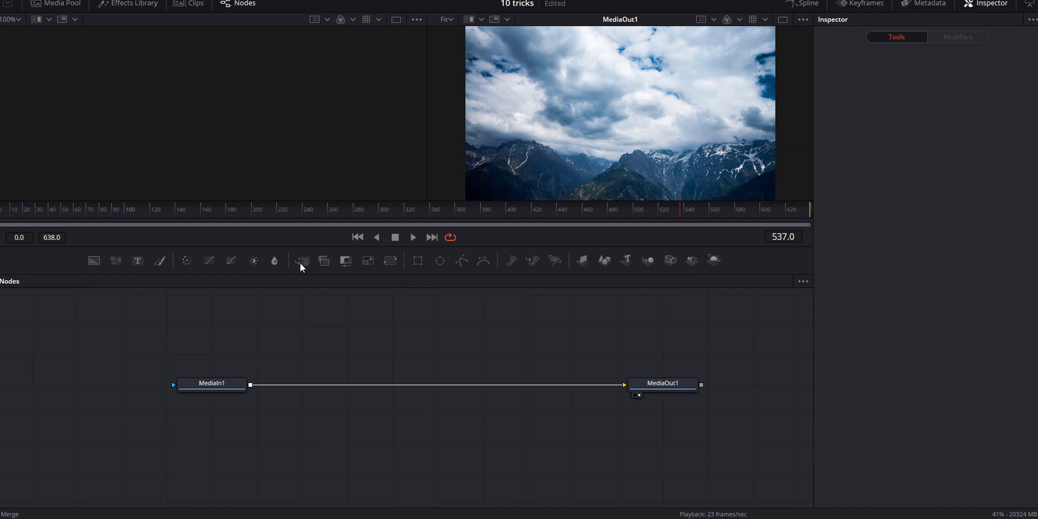
# Add a Merge and a pMerge node, and connect pEmitter2 into pMerge1.
pyautogui.click(301, 261)
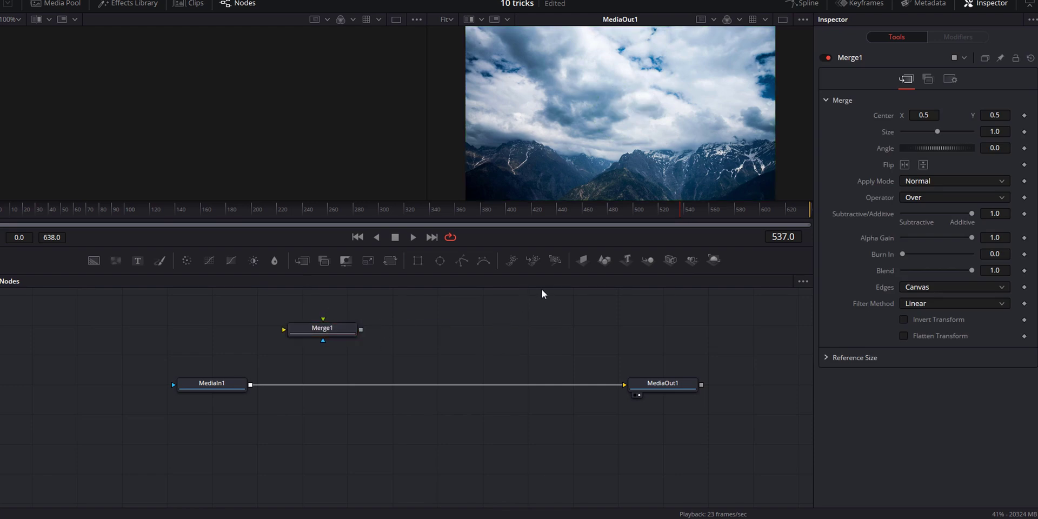
pyautogui.click(533, 261)
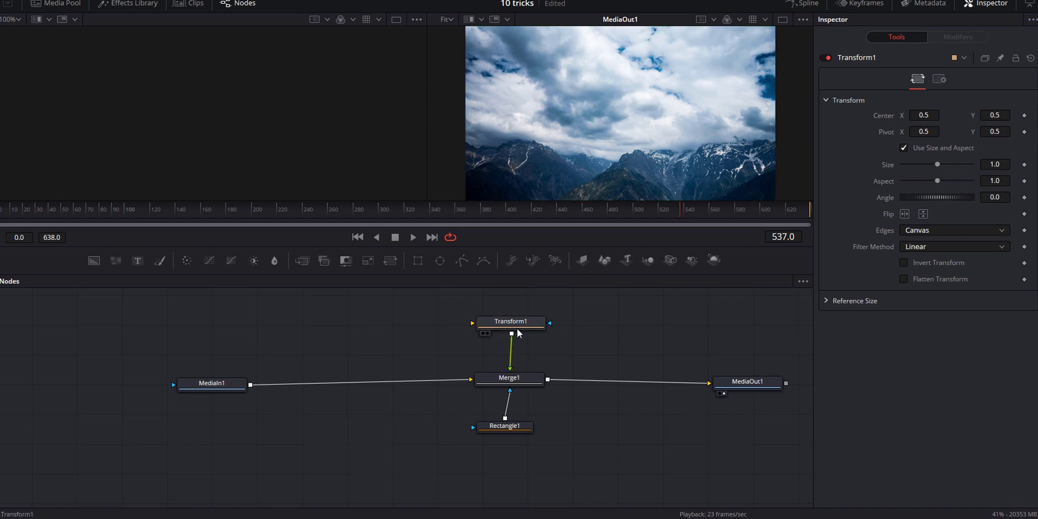
pyautogui.moveTo(573, 368); pyautogui.dragTo(580, 332)
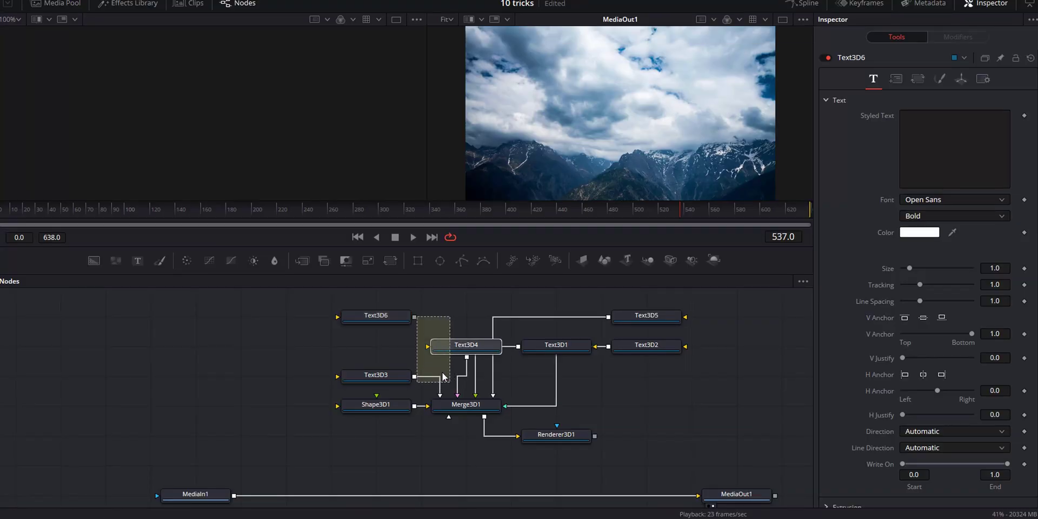
# Box-select the Text3D nodes and wire them all into the single Merge3D1 node.
pyautogui.moveTo(443, 376); pyautogui.dragTo(449, 382)
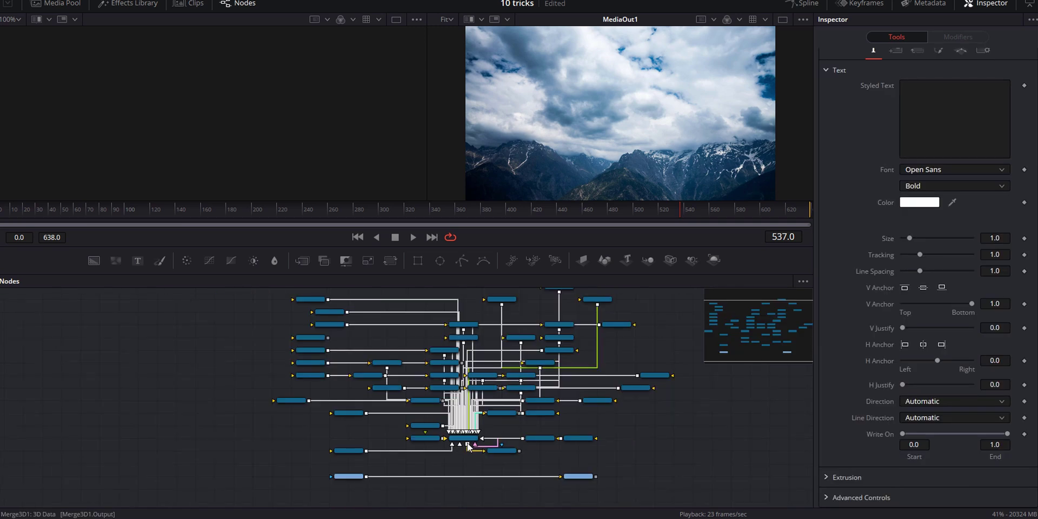
pyautogui.scroll(2, 469, 446)
pyautogui.scroll(2, 476, 438)
pyautogui.scroll(2, 487, 427)
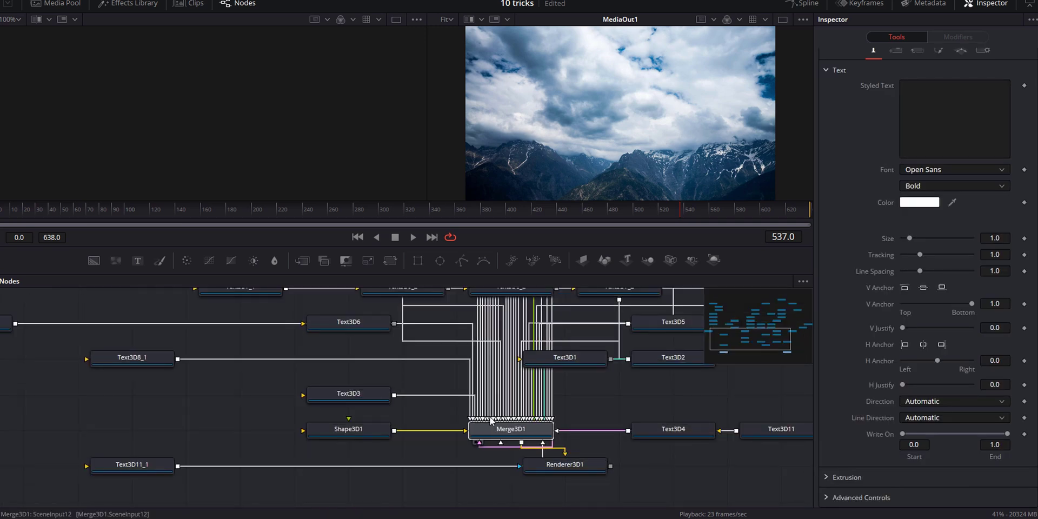
pyautogui.scroll(-2, 490, 422)
pyautogui.scroll(-2, 490, 425)
pyautogui.click(492, 429)
pyautogui.scroll(-2, 492, 429)
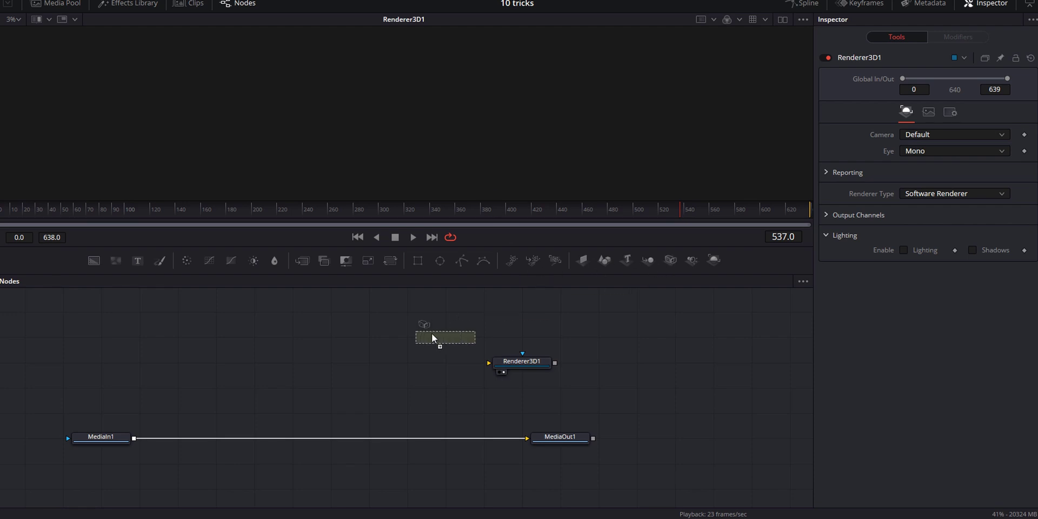
# Add a Camera3D to the scene and move it closer to the HEY EVERYONE text.
pyautogui.moveTo(670, 260); pyautogui.dragTo(432, 334)
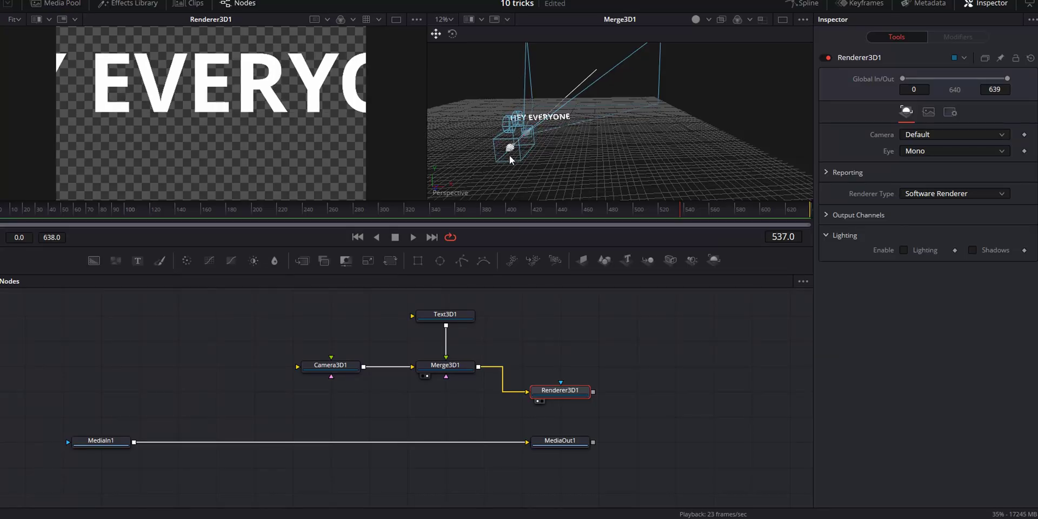
pyautogui.moveTo(474, 193); pyautogui.dragTo(529, 131)
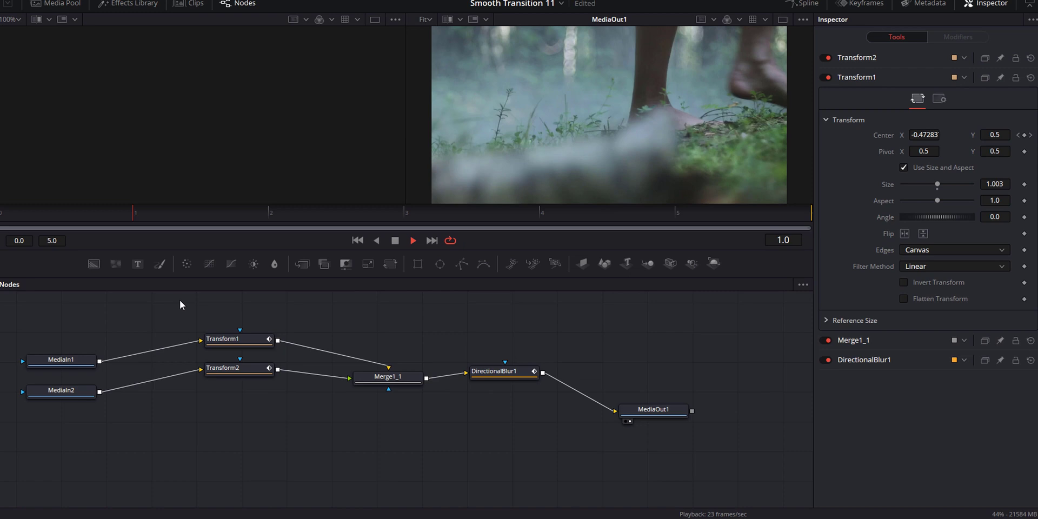
# Stop playback and bring up DirectionalBlur1's settings menu for saving all nodes.
pyautogui.press('space')
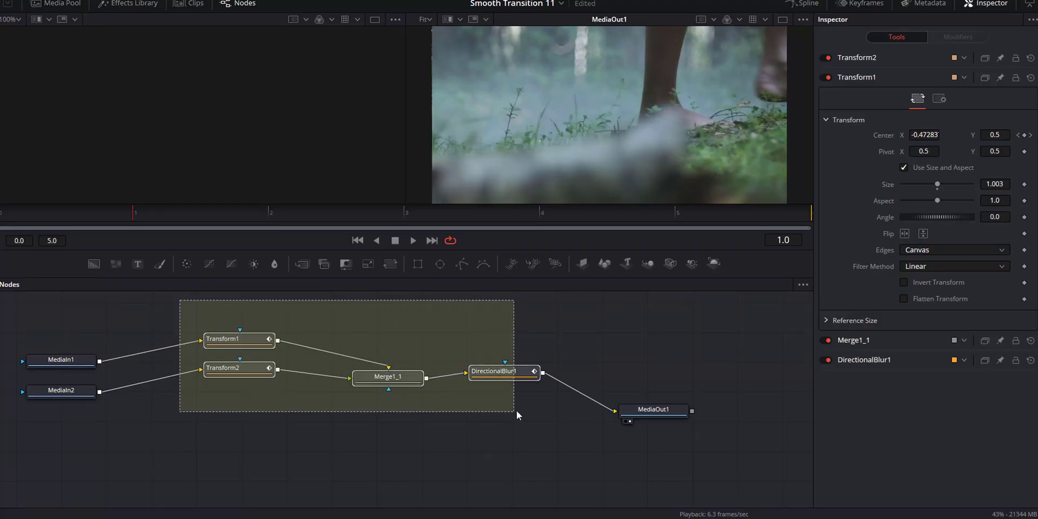
pyautogui.click(517, 377)
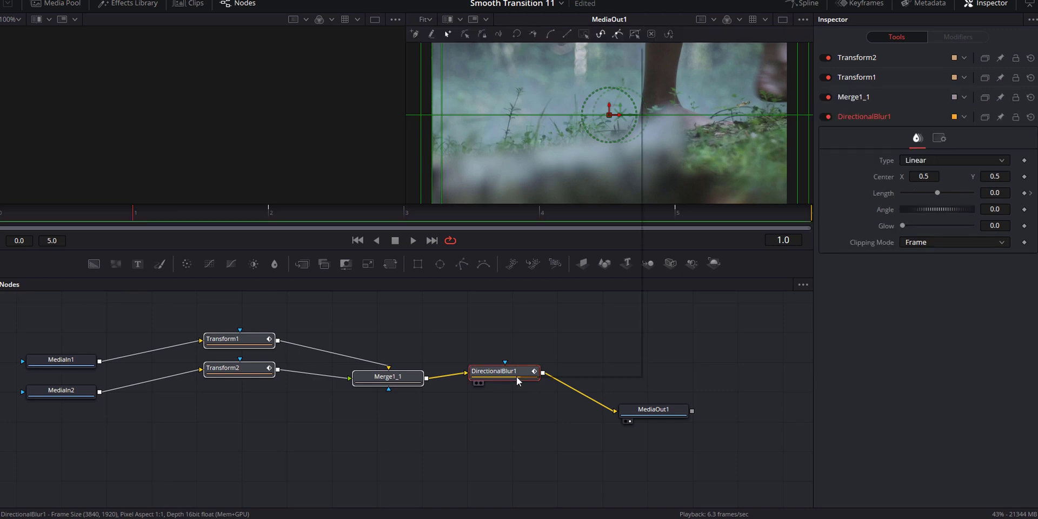
pyautogui.rightClick(517, 376)
pyautogui.moveTo(560, 354)
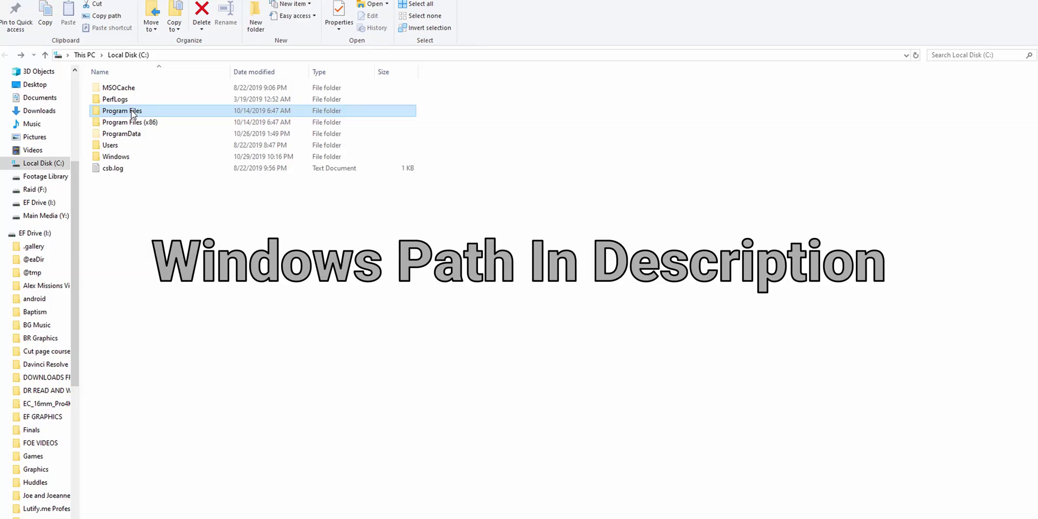
# Navigate into Program Files\Blackmagic Design\DaVinci Resolve\Fusion toward the templates folder.
pyautogui.doubleClick(132, 113)
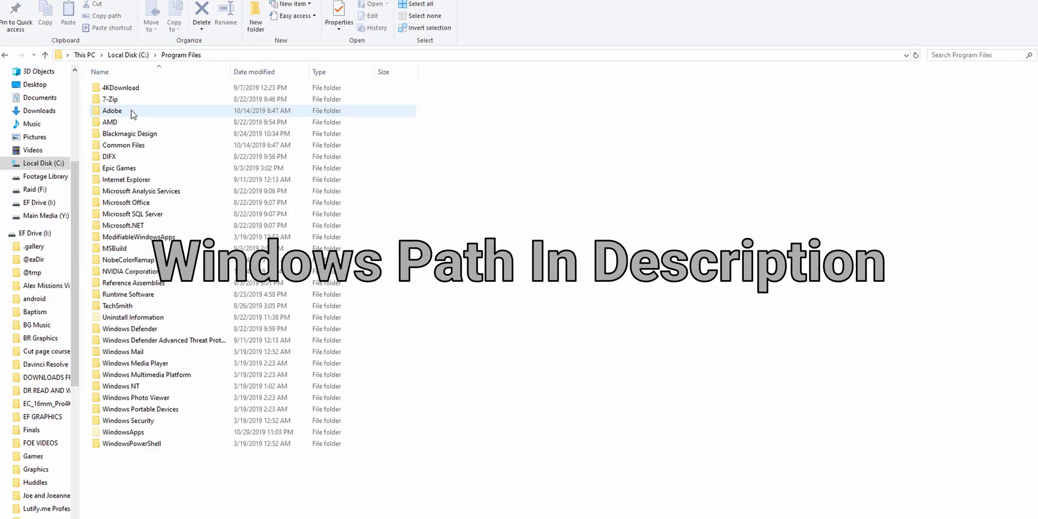
pyautogui.doubleClick(138, 138)
pyautogui.doubleClick(130, 91)
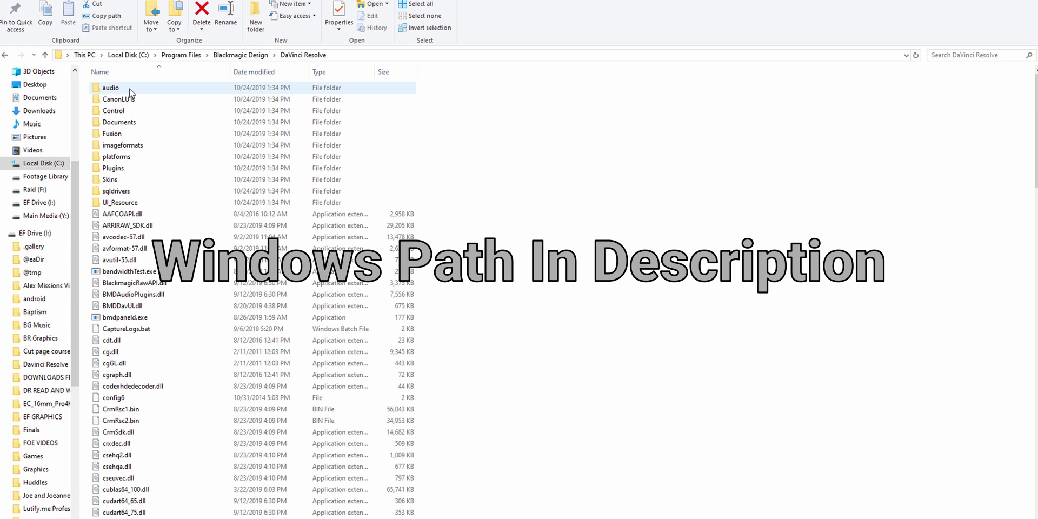
pyautogui.doubleClick(123, 135)
pyautogui.write('Transitions')
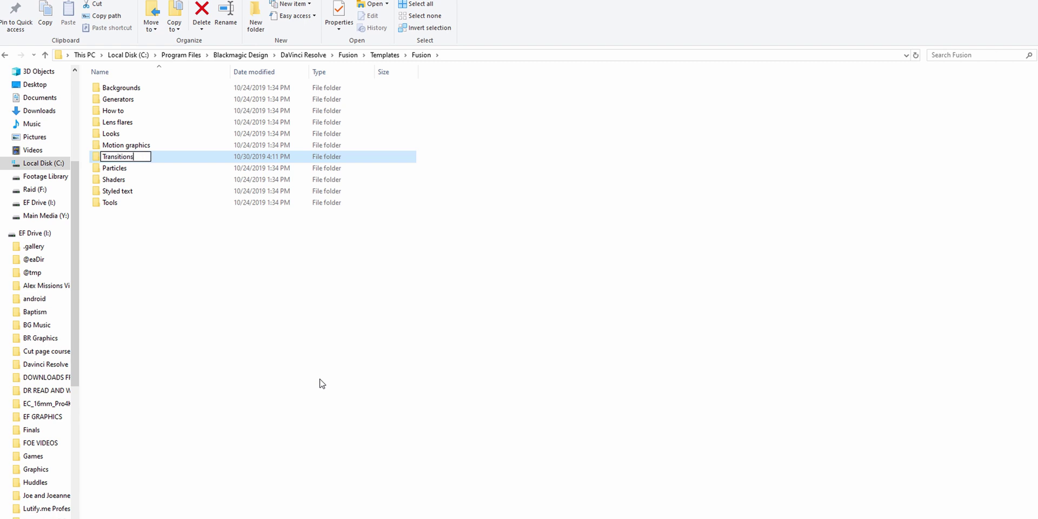
# Confirm the Transitions folder name and show the Templates > Transitions effects category.
pyautogui.press('Return')
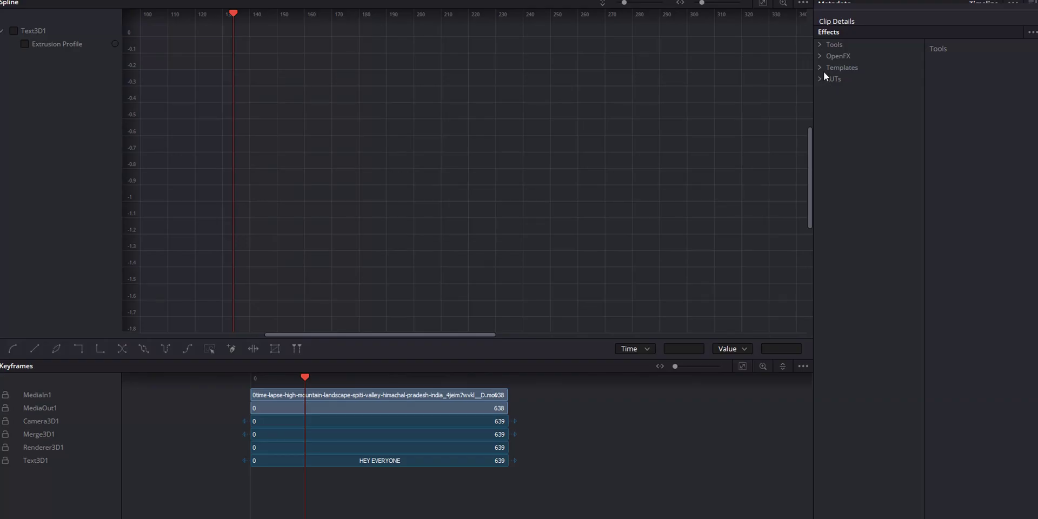
pyautogui.click(820, 67)
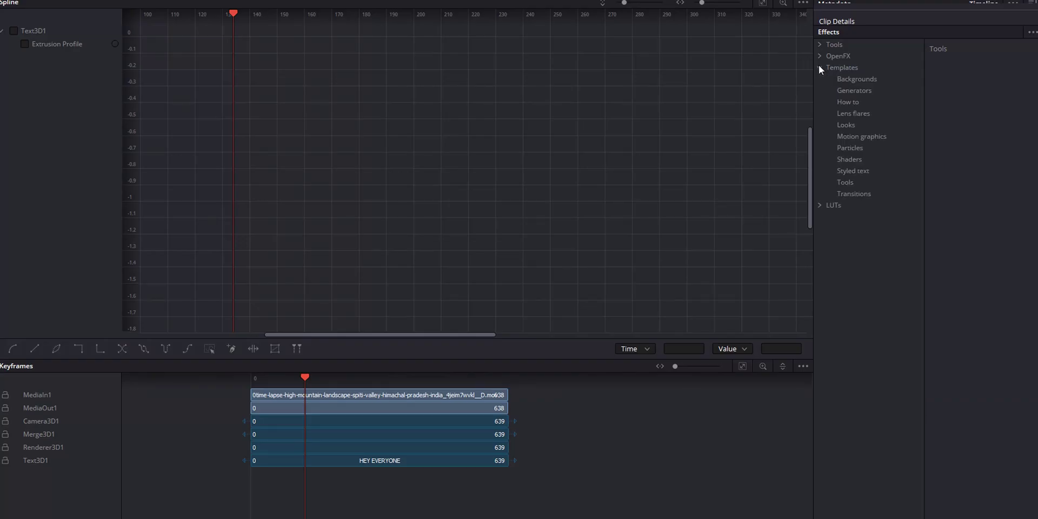
pyautogui.click(851, 192)
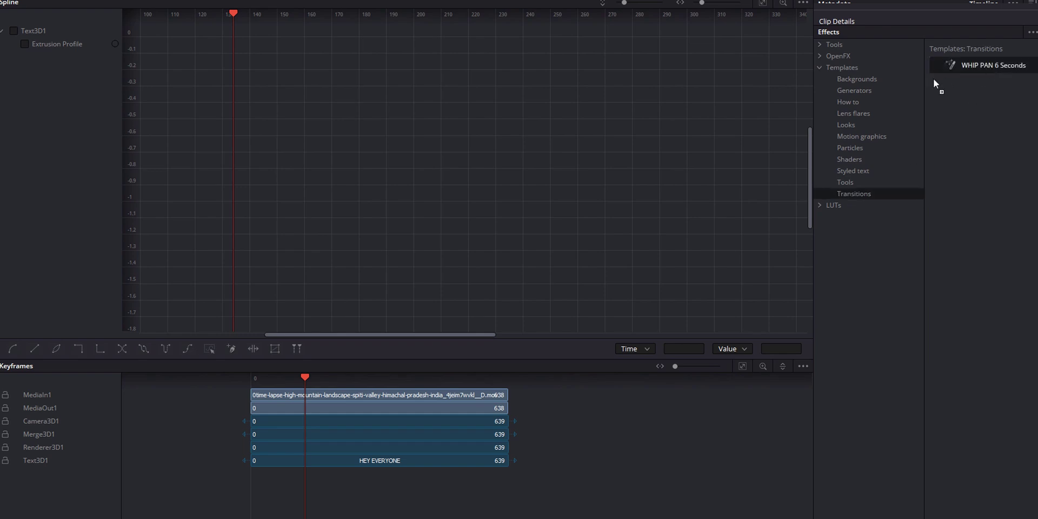